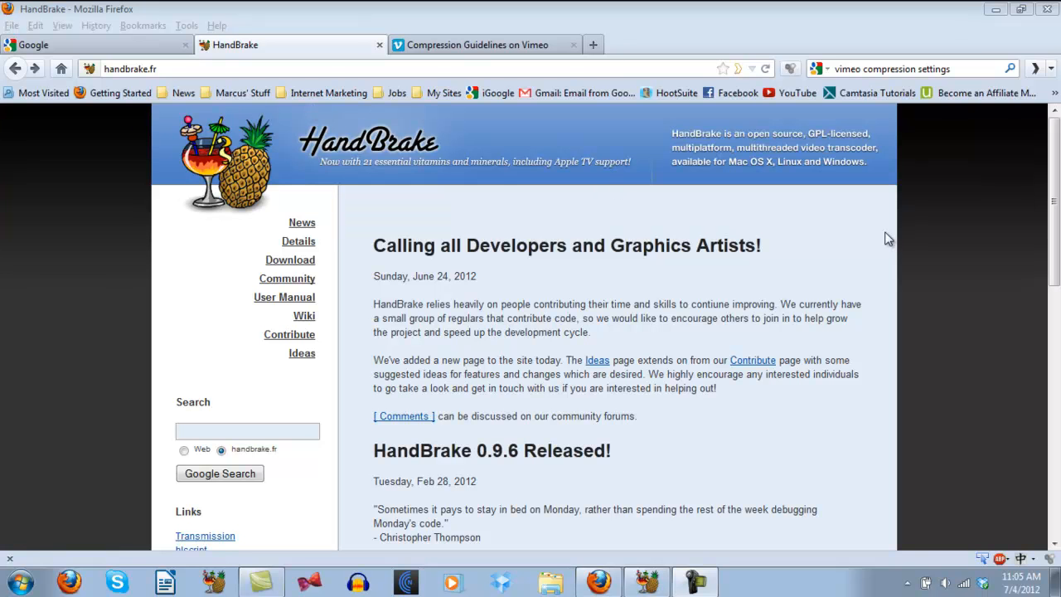
- Open HandBrake's download page and look over the installers offered for each operating system
left_click(295, 267)
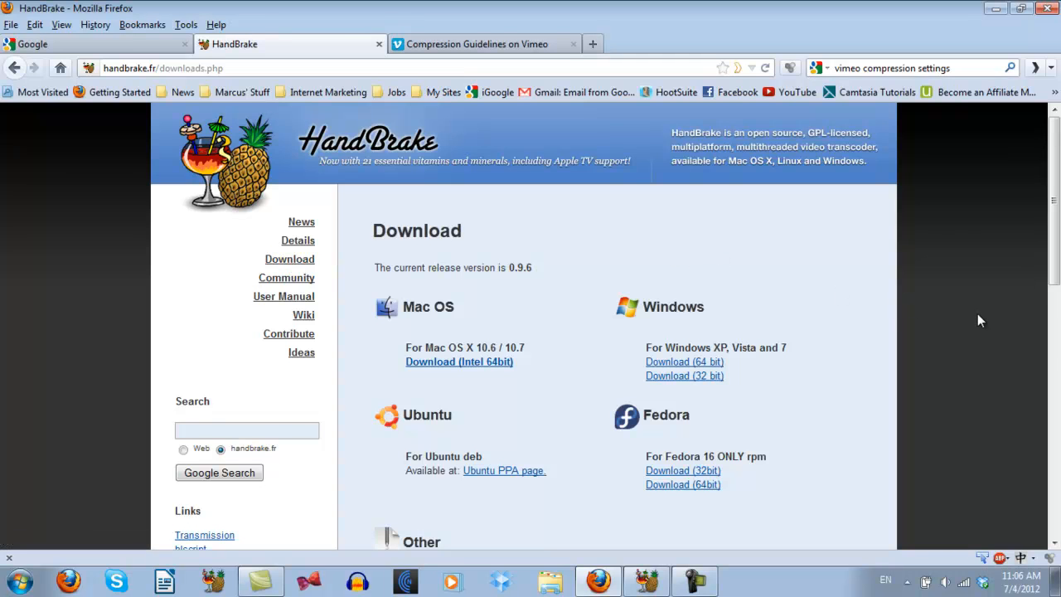
scroll(978, 313, "down", 4)
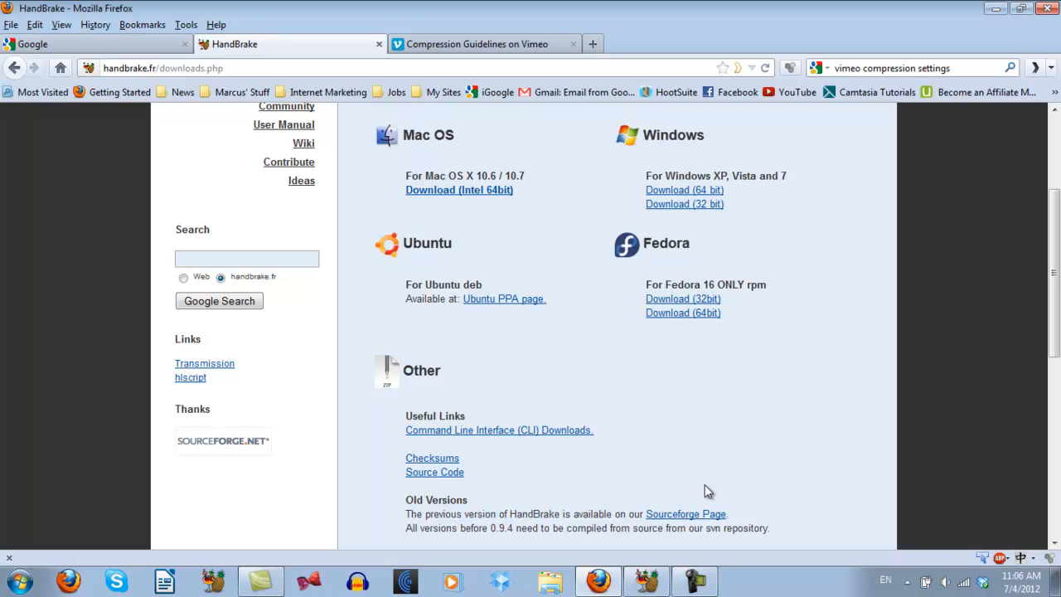
left_click(645, 583)
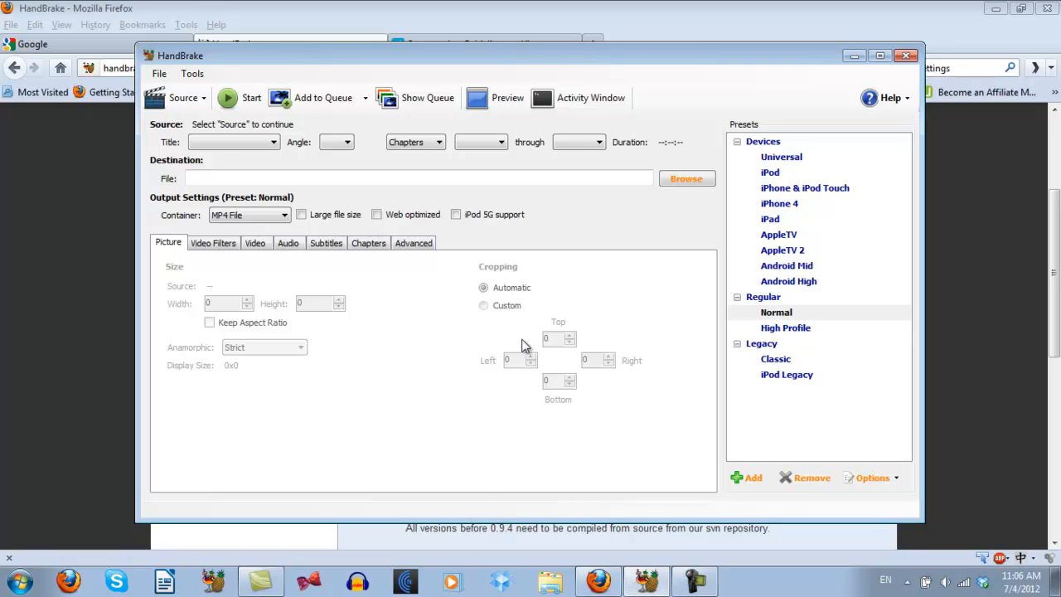
left_click(186, 106)
left_click(187, 123)
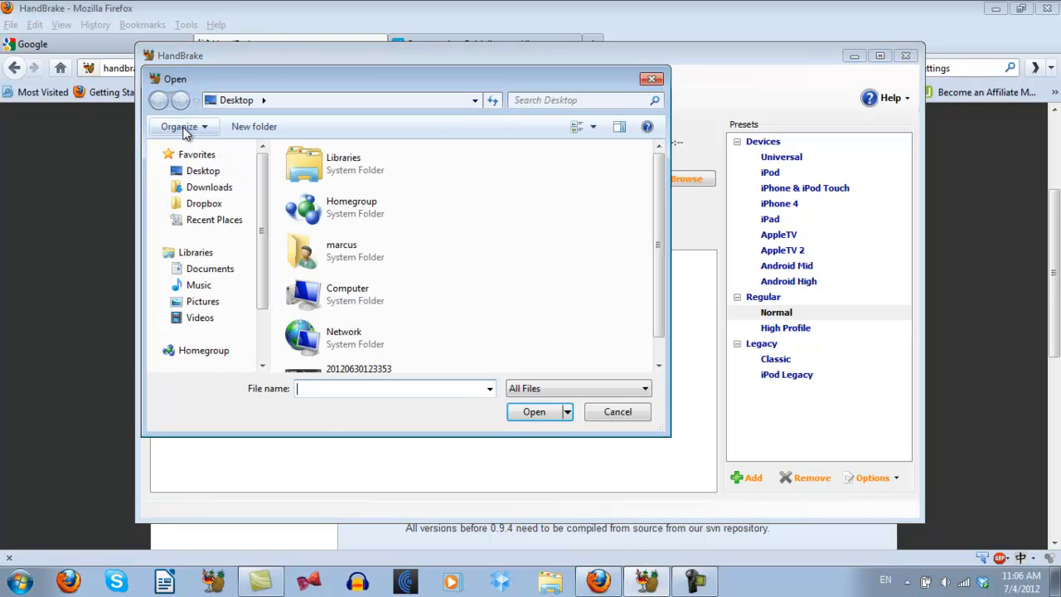
left_click(203, 170)
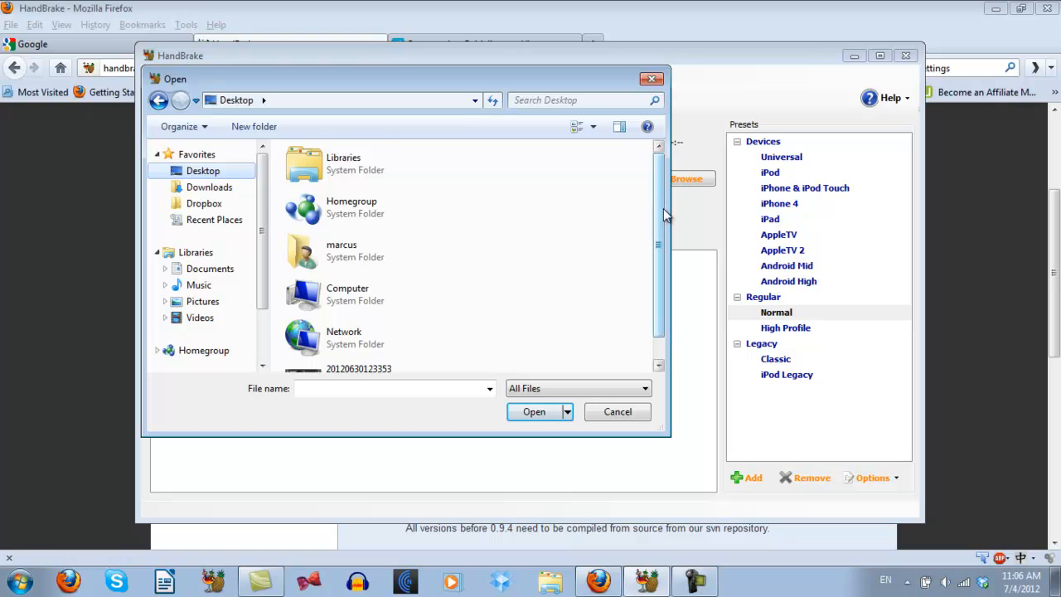
left_click_drag(664, 213, 658, 279)
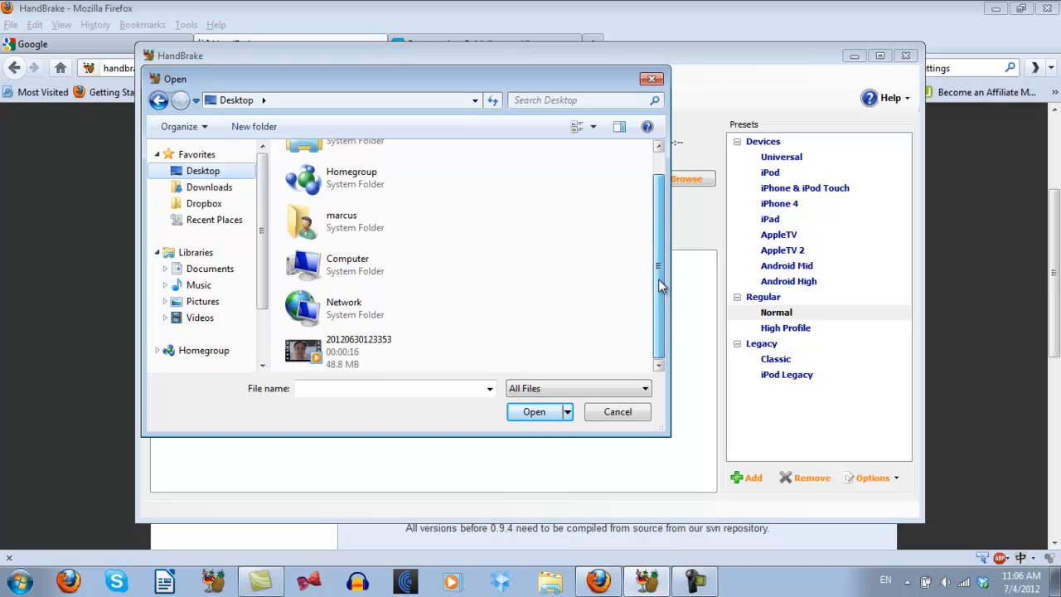
left_click(318, 354)
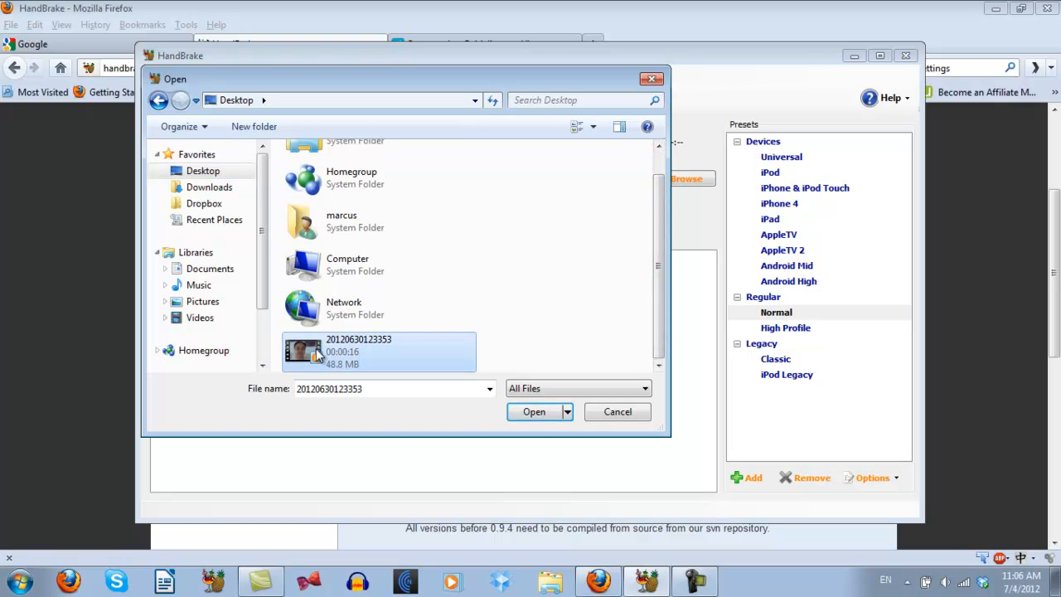
left_click(541, 412)
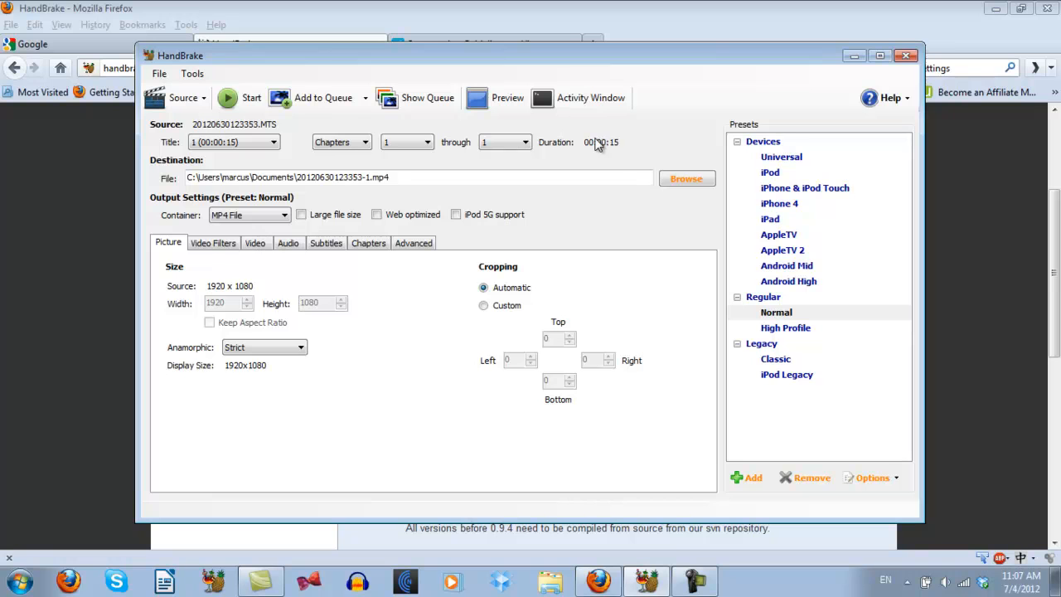
- Switch to Firefox and review Vimeo's Compression Guidelines from the video recommendations through the audio section
left_click(57, 174)
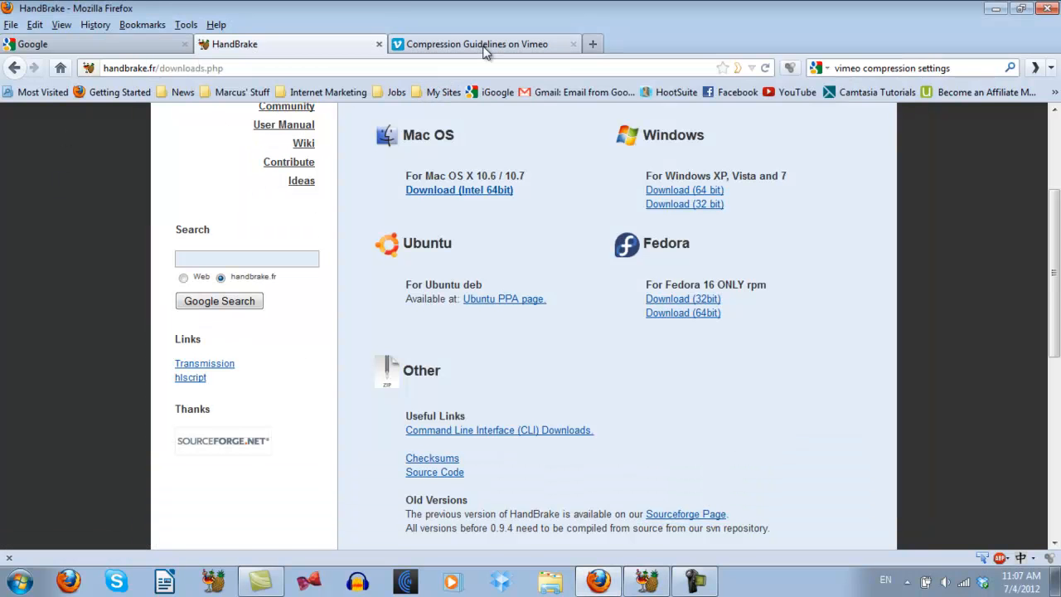
left_click(486, 51)
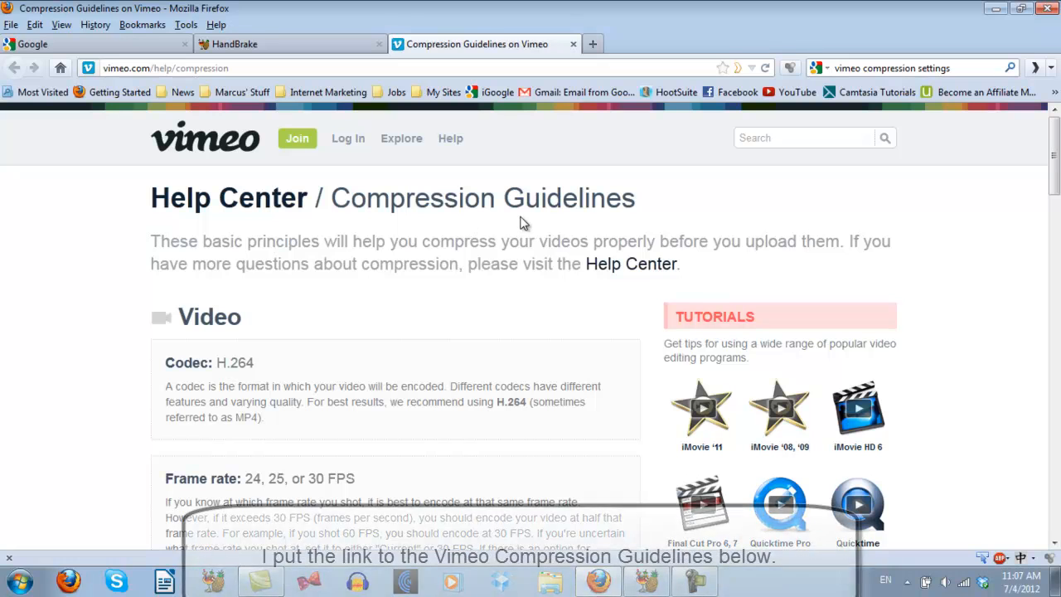
left_click_drag(1054, 155, 1051, 326)
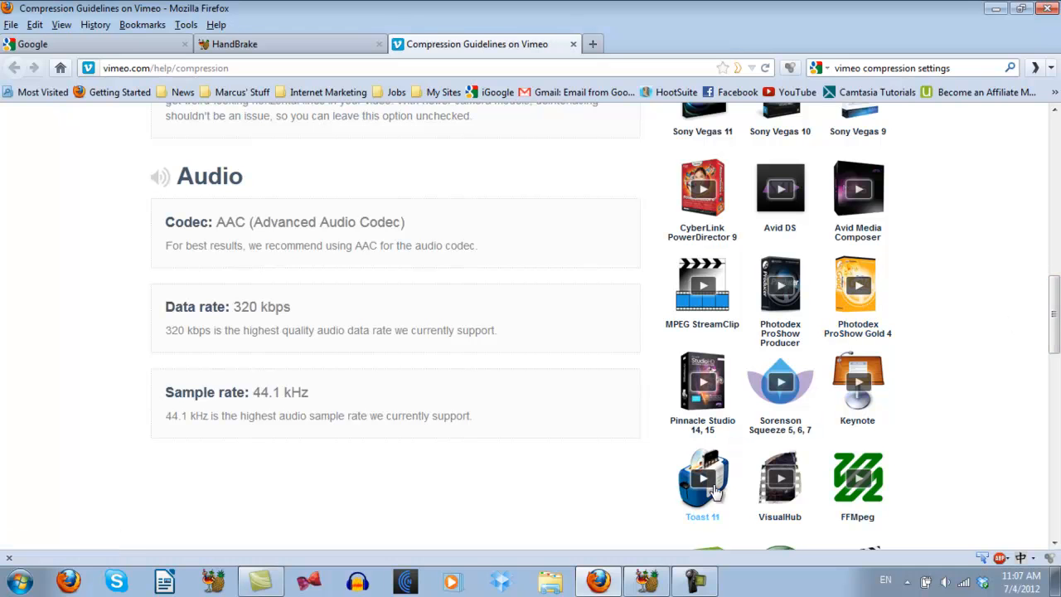
- Switch to HandBrake, choose a web-optimized MP4 File container and set the picture's Anamorphic option to None
left_click(651, 585)
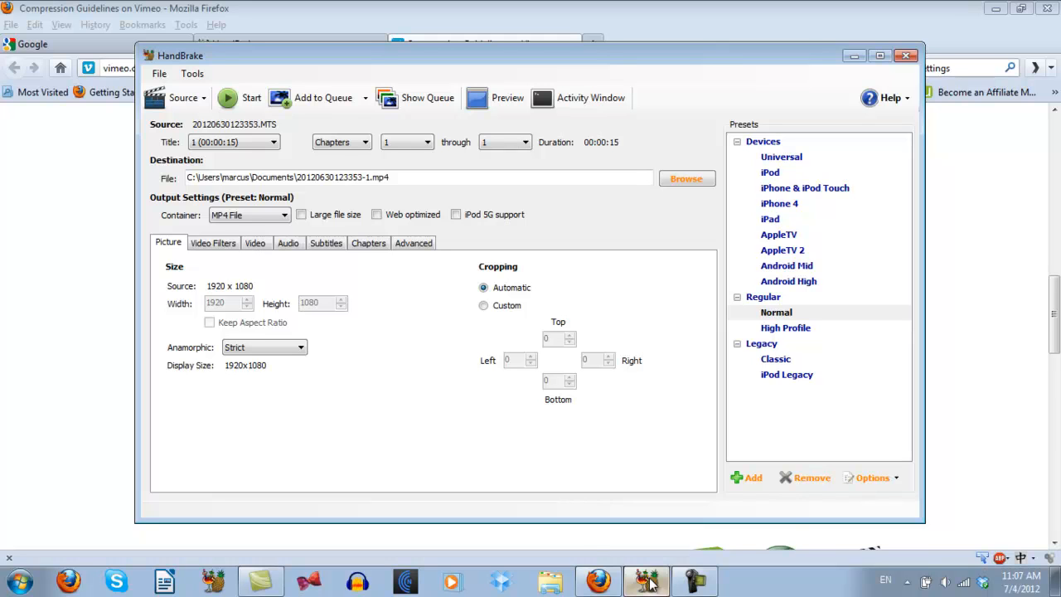
left_click(285, 217)
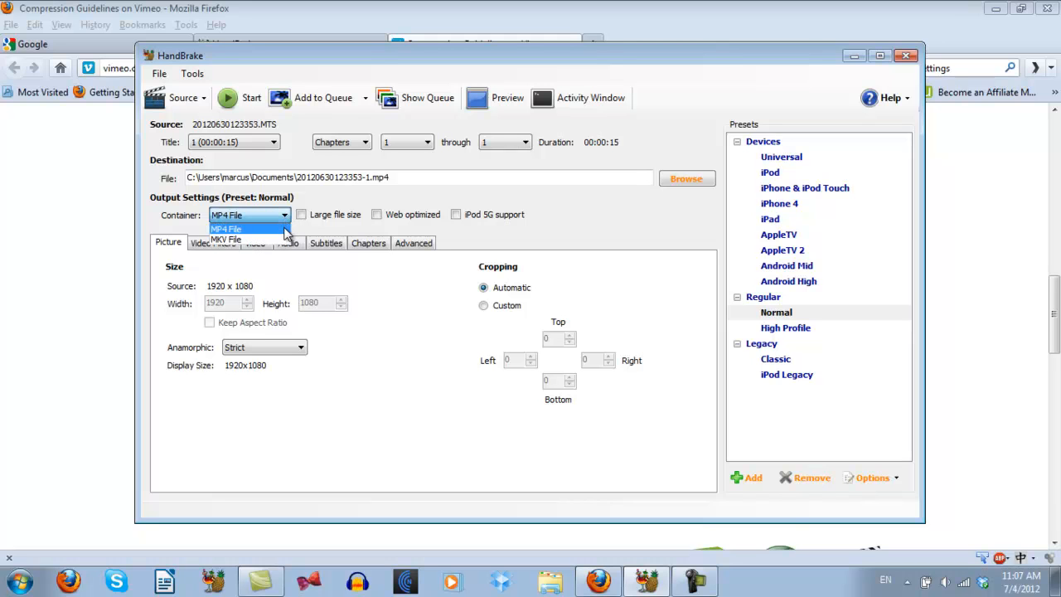
left_click(284, 228)
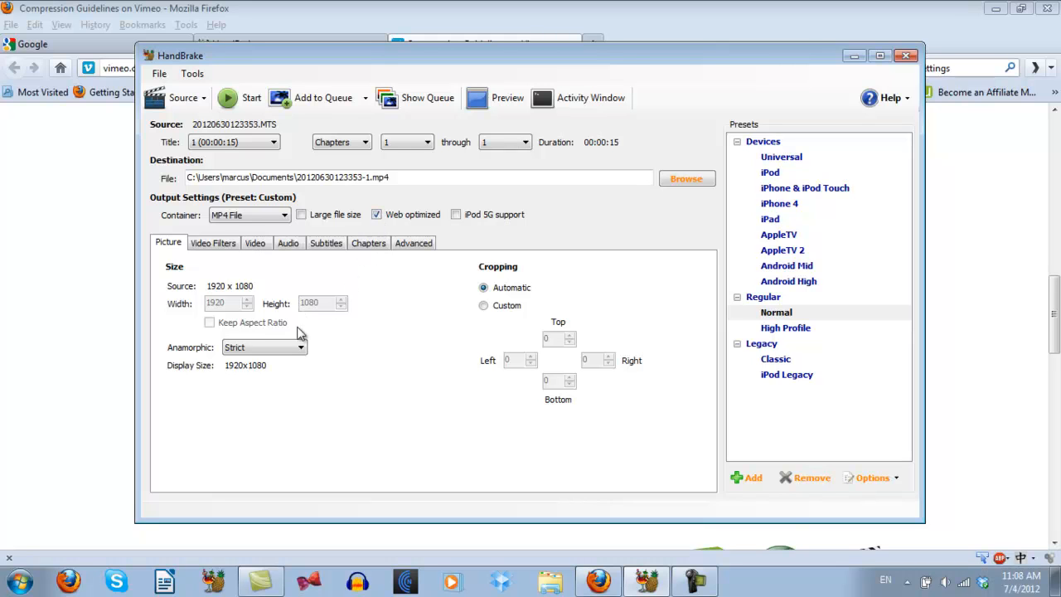
left_click(301, 351)
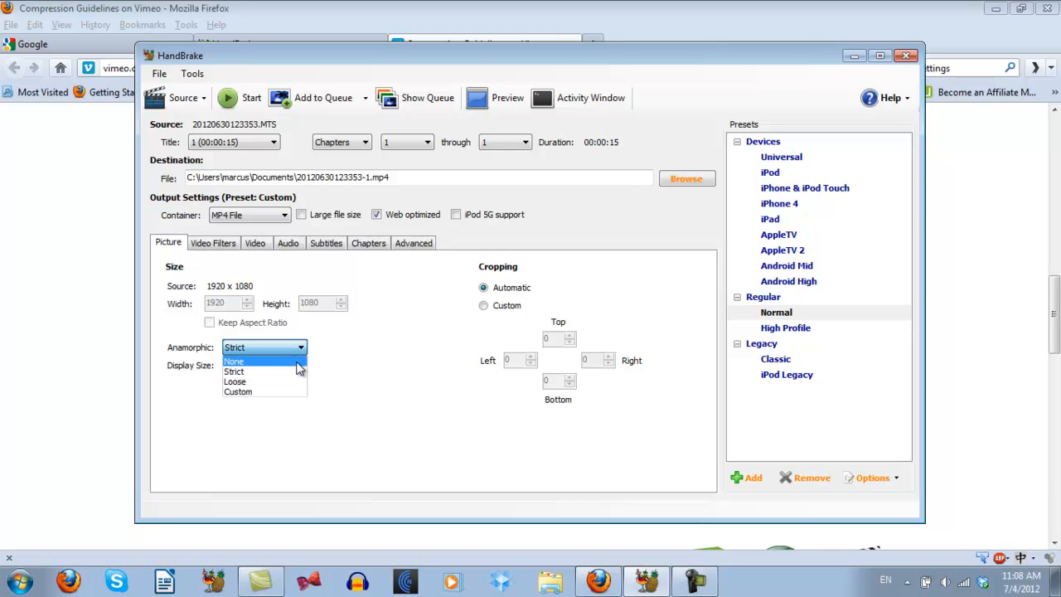
left_click(296, 362)
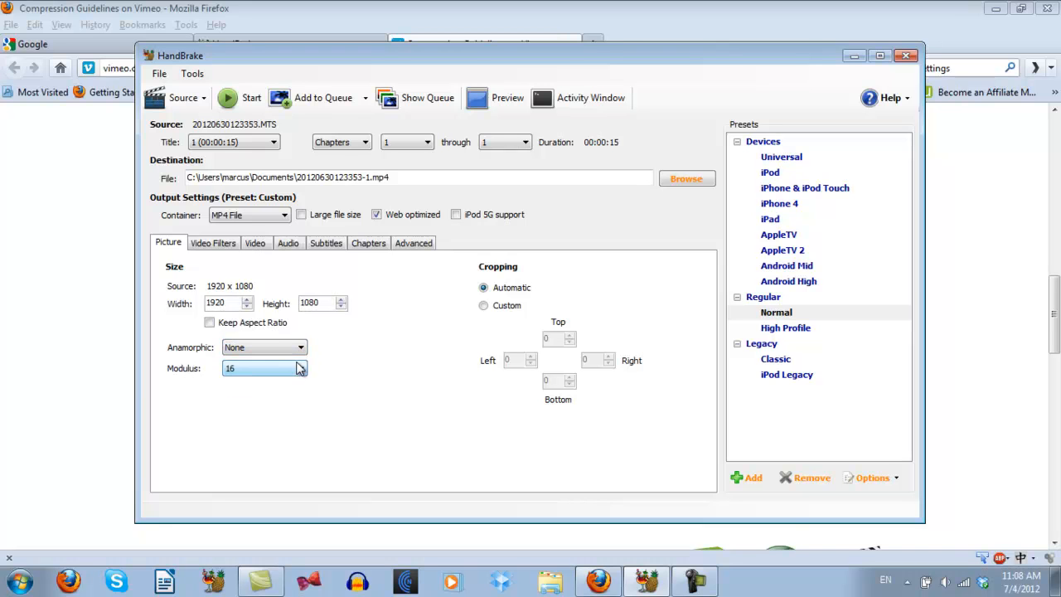
- In the video settings, keep the H.264 (x264) codec and set the average bitrate to 5000 kbps
left_click(257, 249)
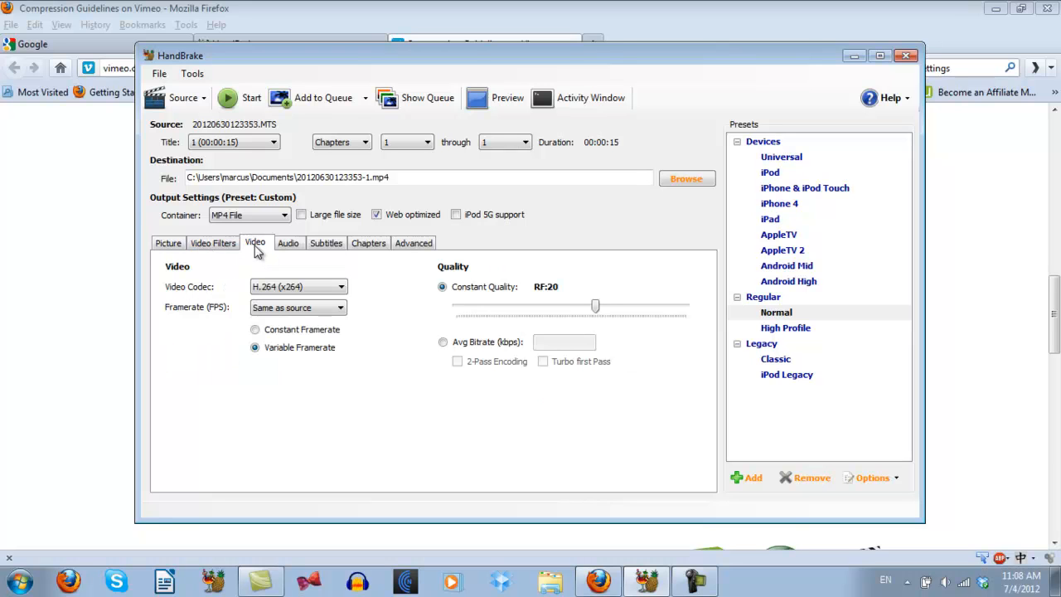
left_click(330, 288)
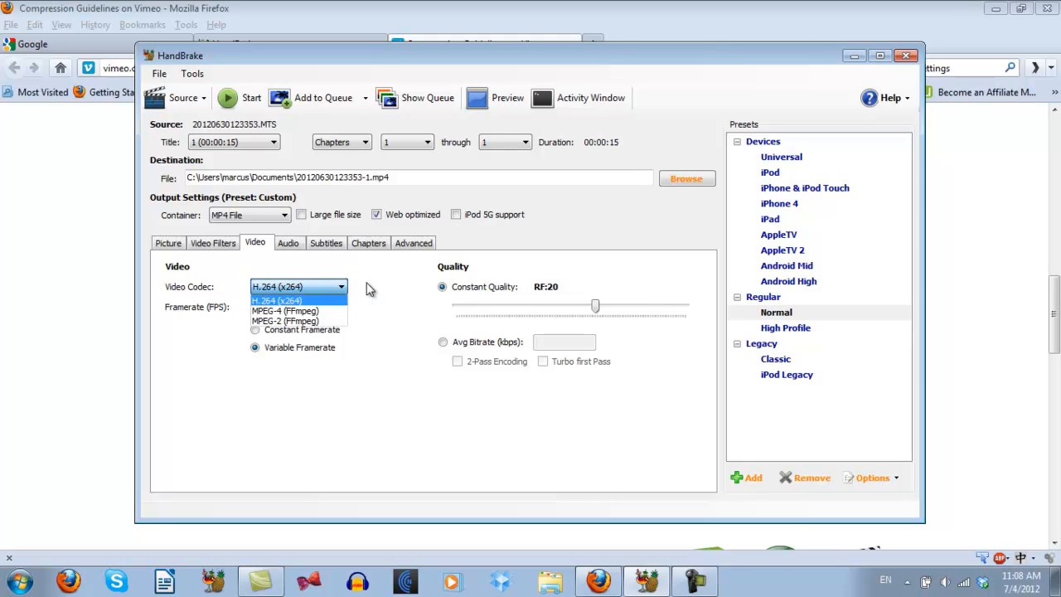
left_click(369, 289)
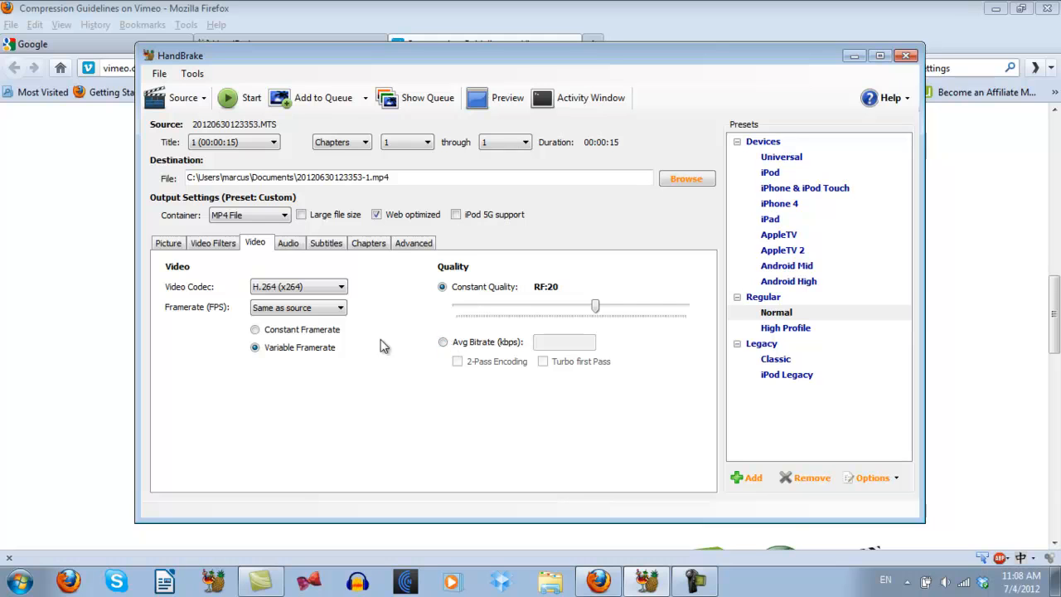
left_click(444, 343)
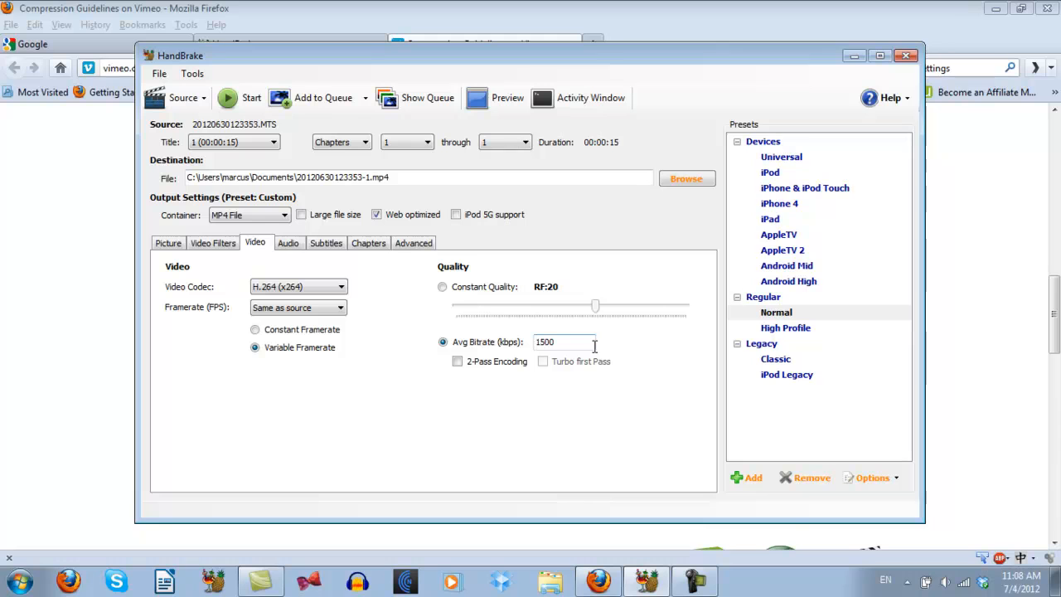
left_click_drag(576, 342, 519, 348)
type("2000")
left_click_drag(565, 343, 489, 350)
type("5000")
- Set the audio track's sample rate to 44.1 and its bitrate to 160
left_click(289, 244)
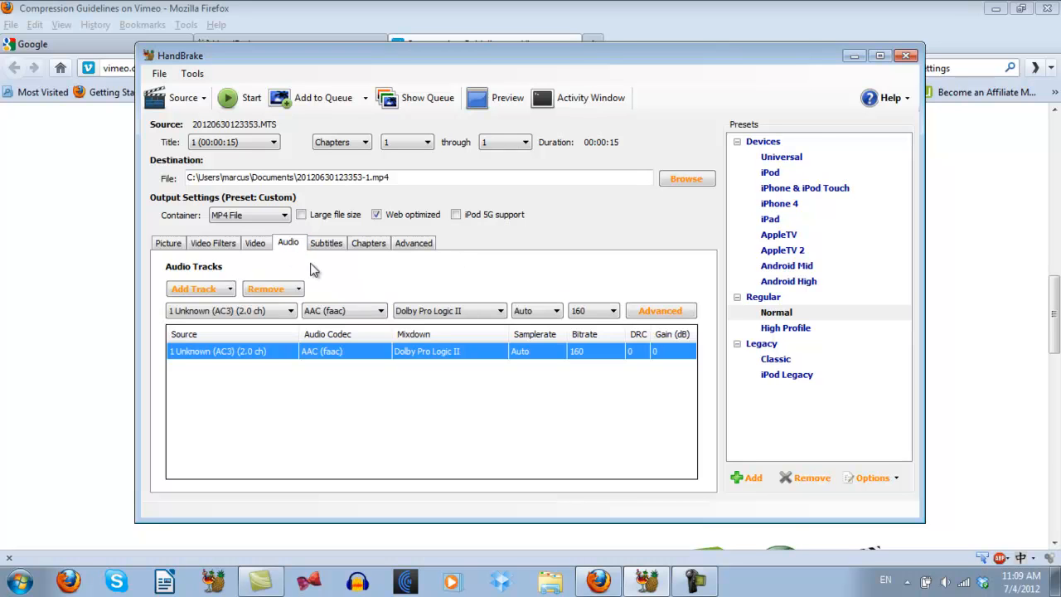
left_click(557, 313)
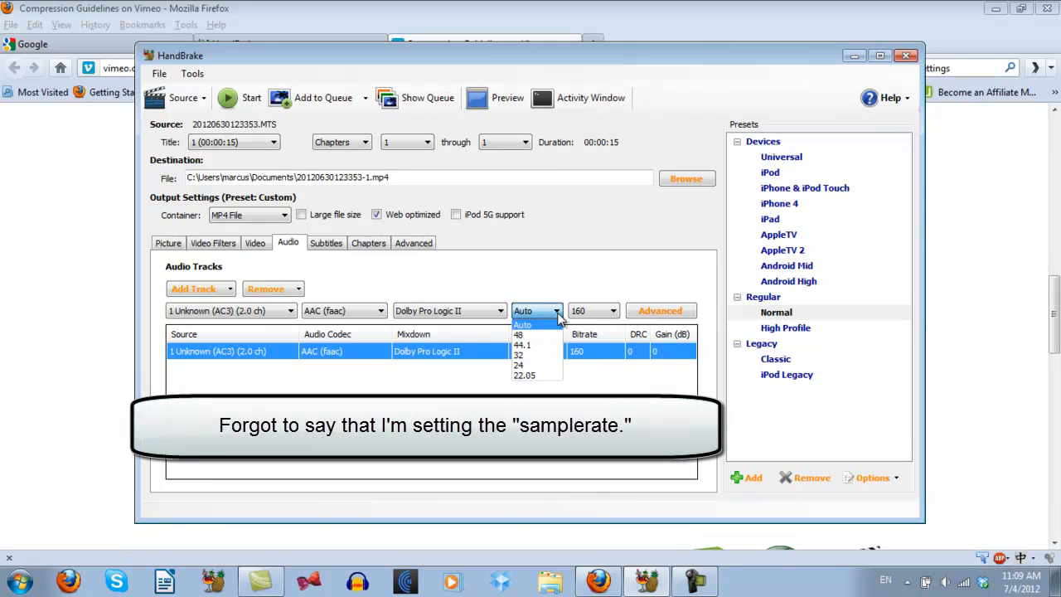
left_click(554, 346)
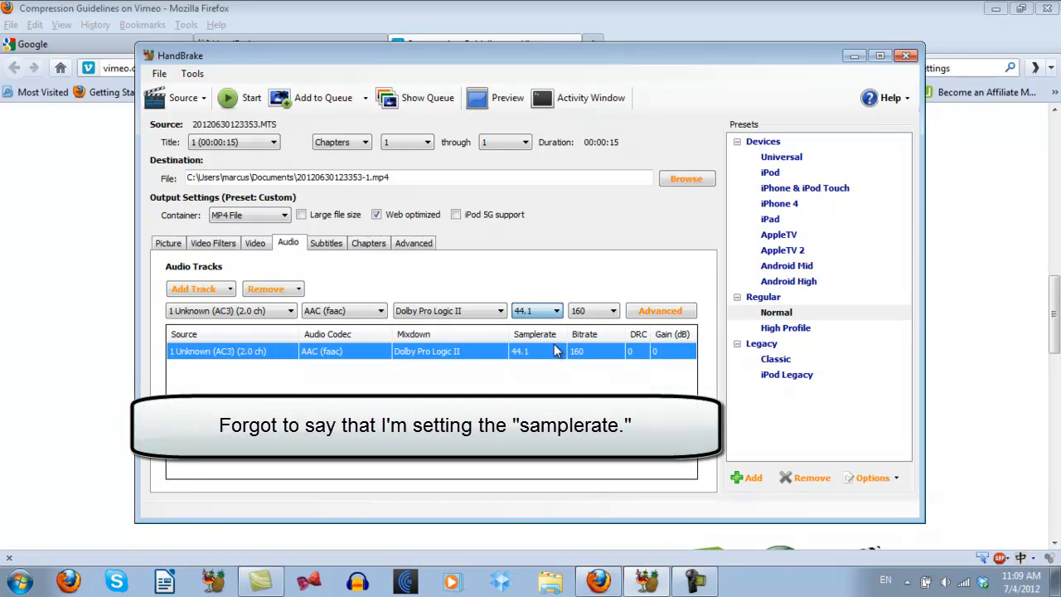
left_click(608, 311)
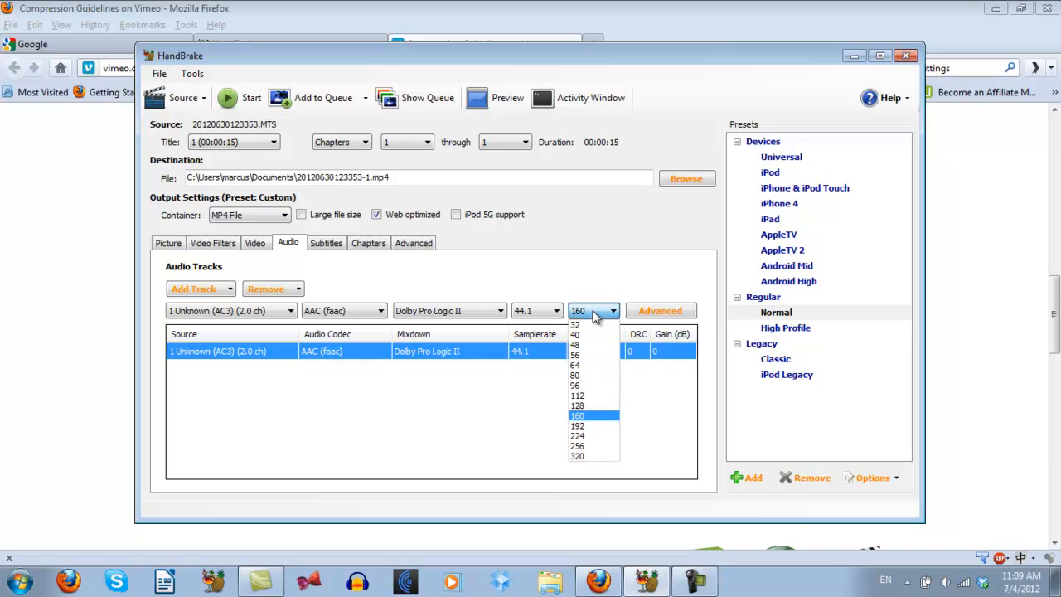
left_click(603, 406)
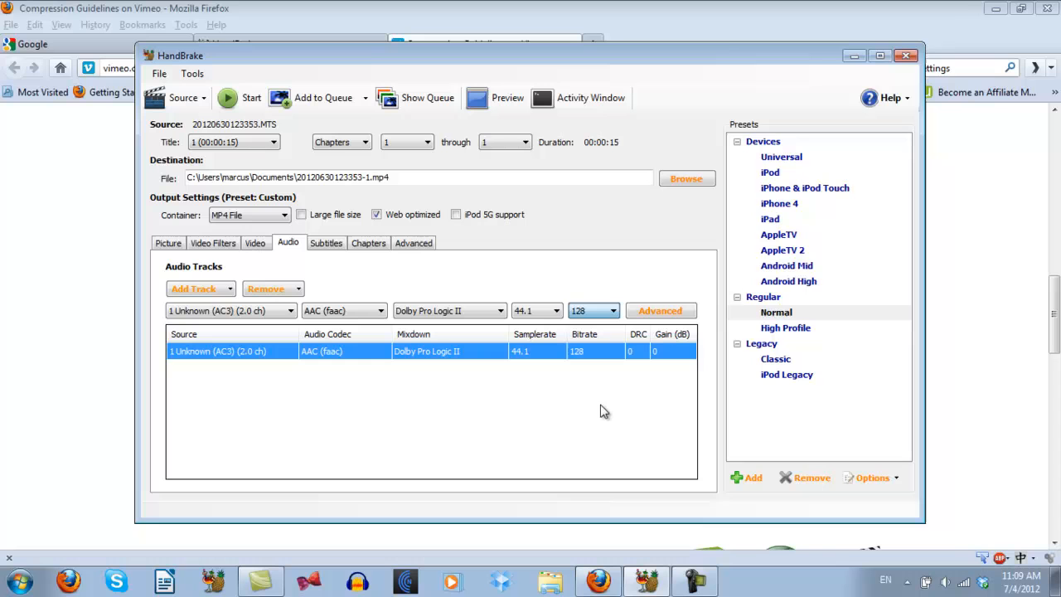
left_click(614, 312)
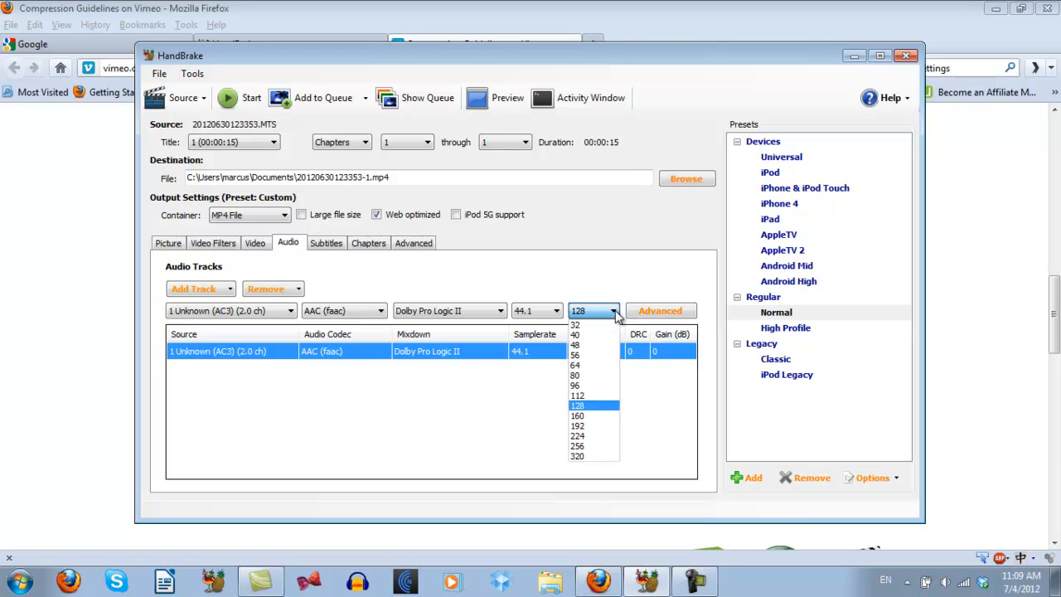
left_click(604, 426)
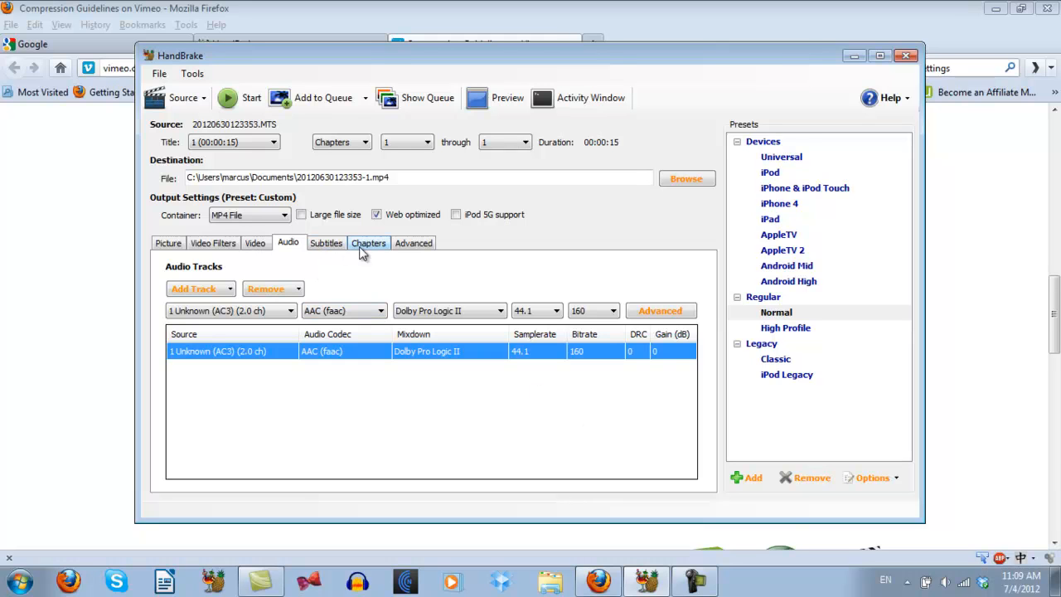
- Set Reference Frames to 4 in the advanced encoding settings
left_click(410, 244)
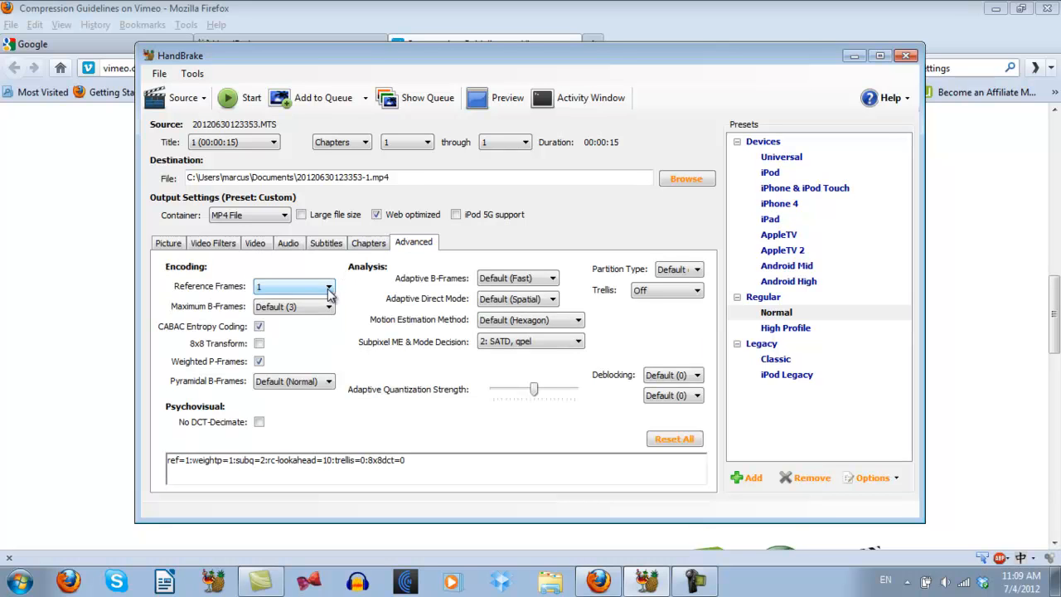
left_click(328, 287)
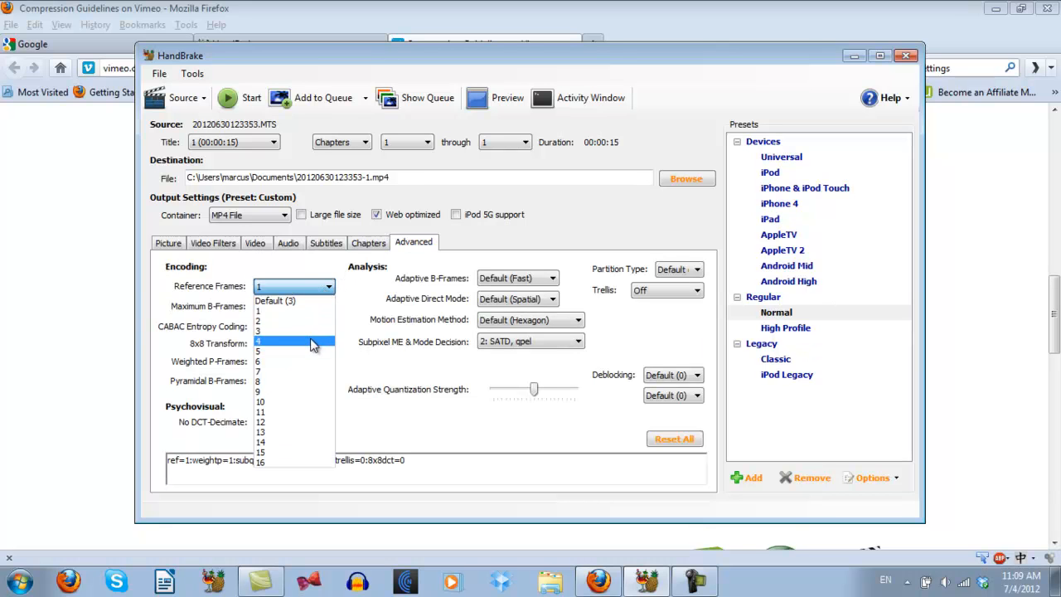
left_click(313, 346)
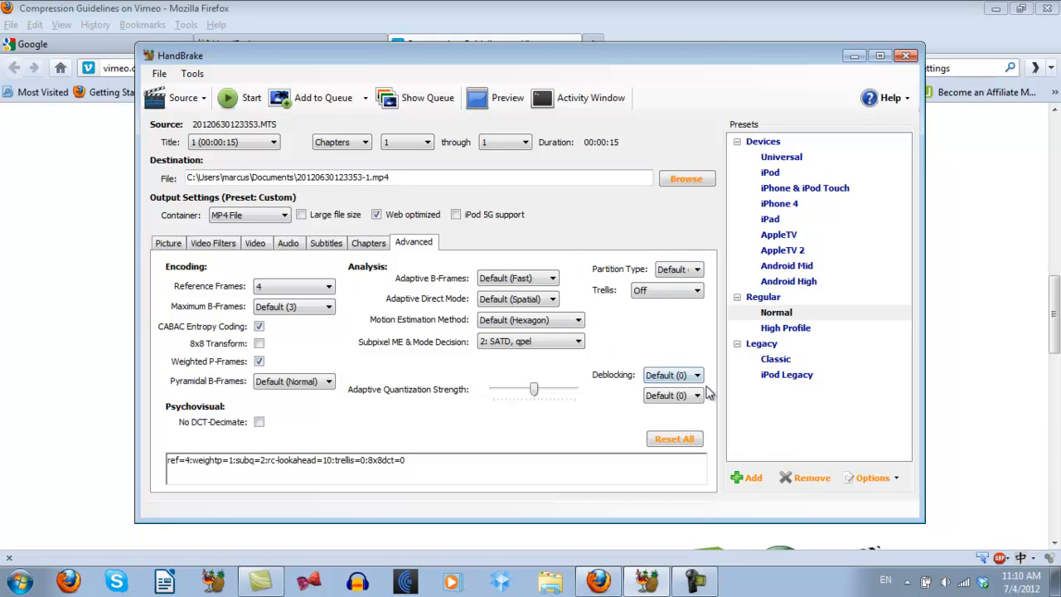
- Save the current settings as a new preset named "MTS to MP4"
left_click(752, 478)
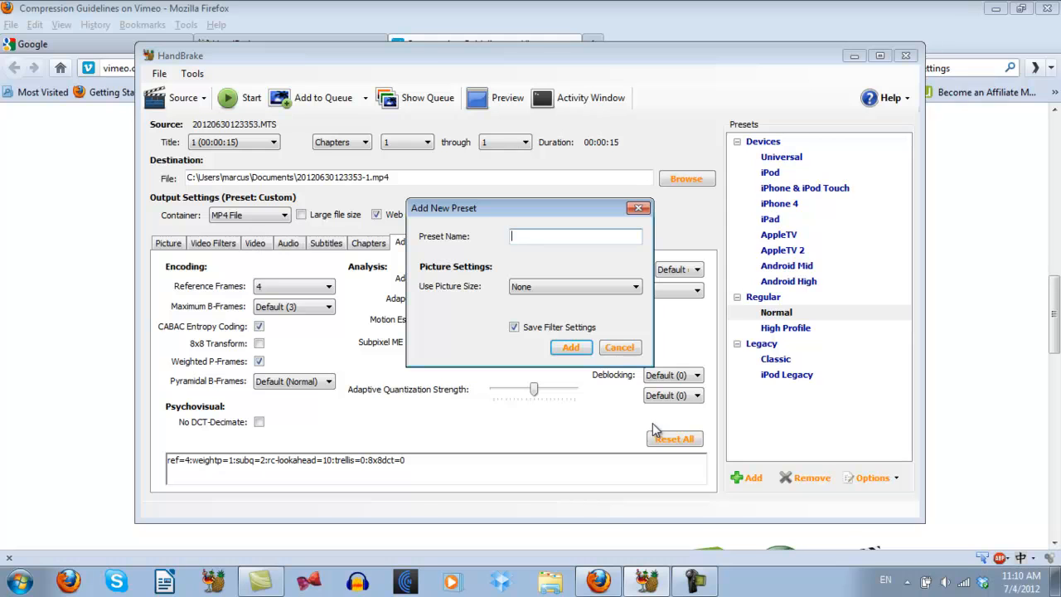
type("MTS to MP4")
left_click(574, 347)
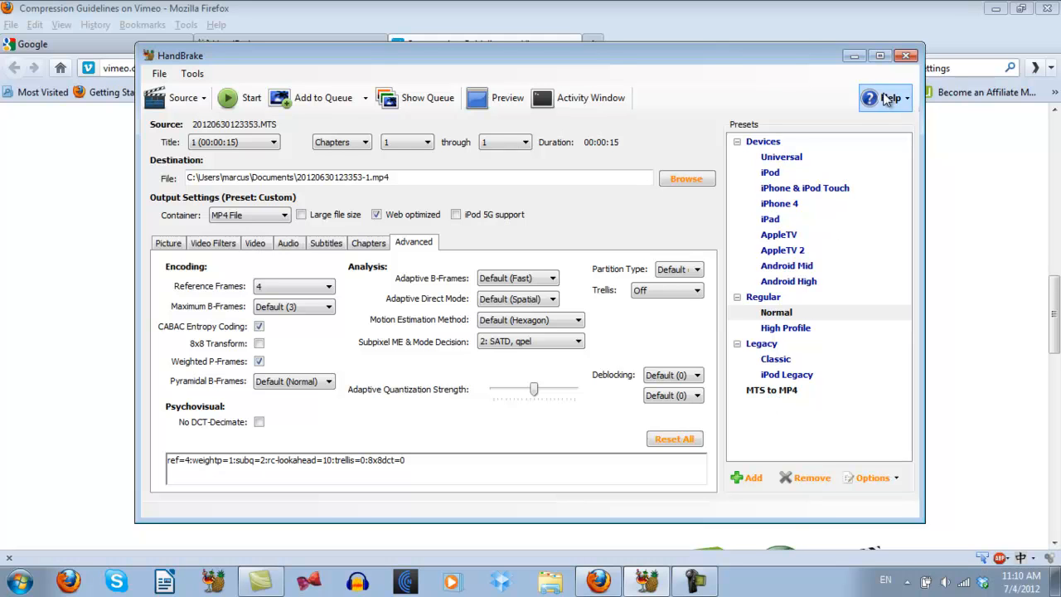
left_click(906, 56)
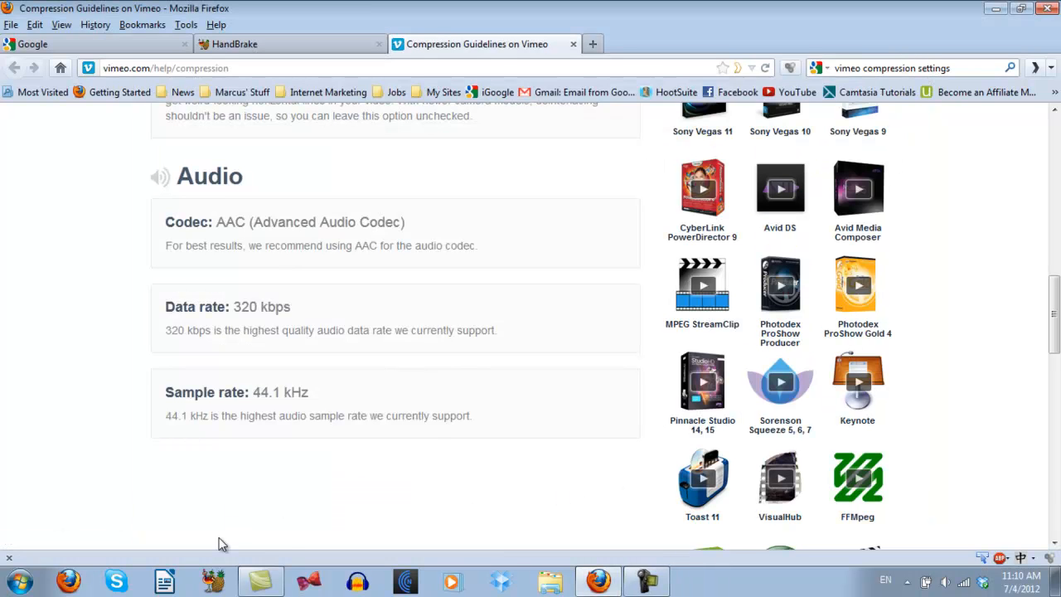
left_click(215, 584)
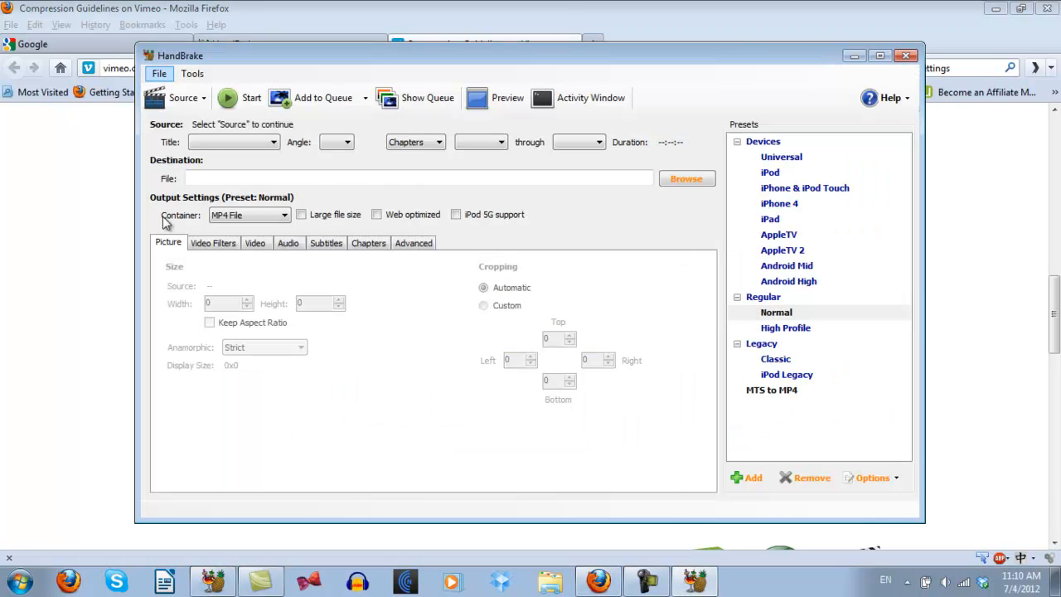
left_click(184, 98)
left_click(178, 118)
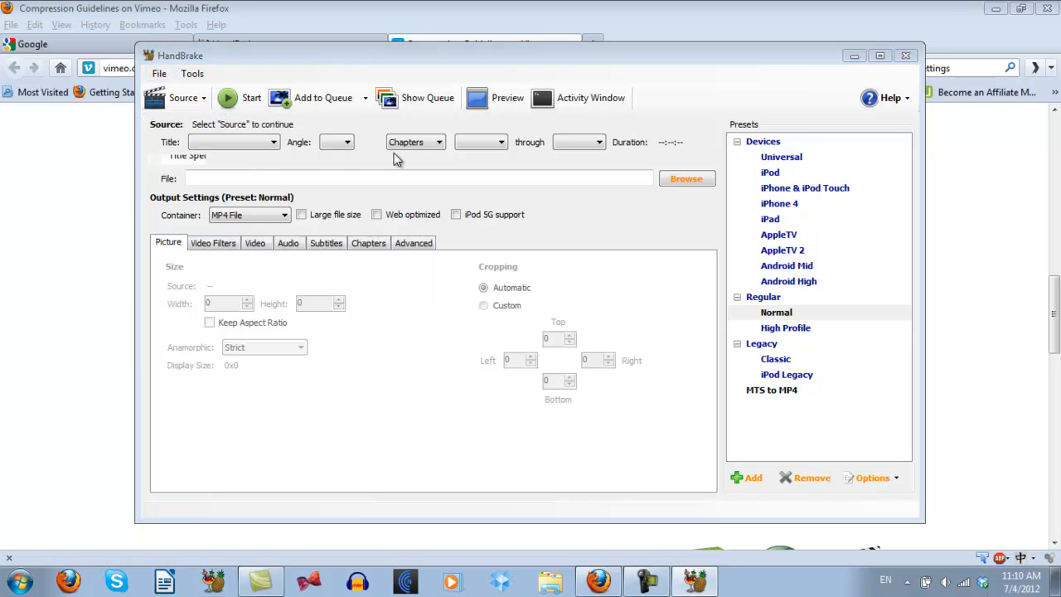
scroll(652, 177, "down", 1)
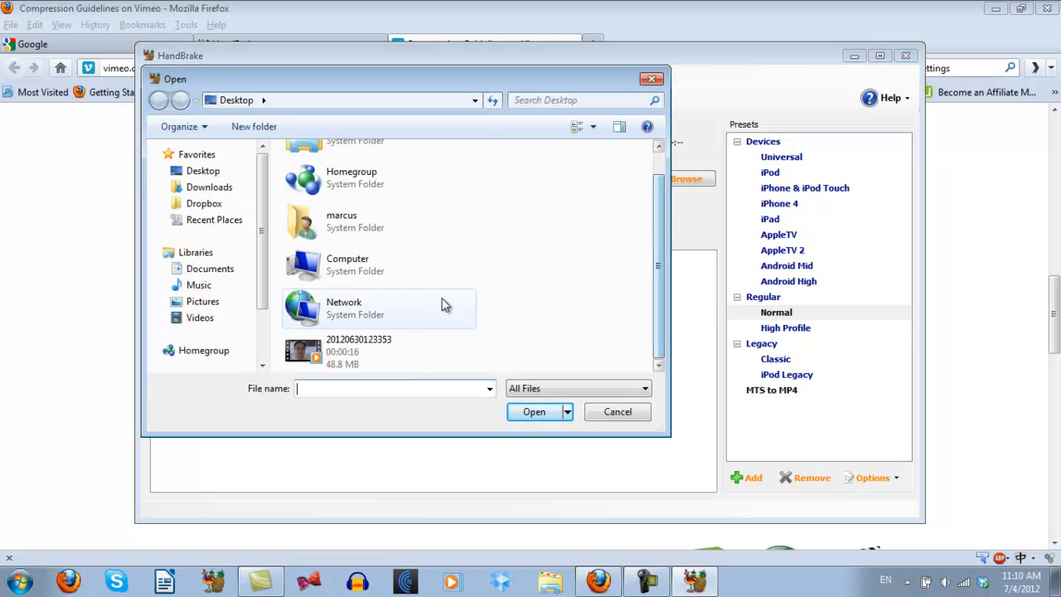
left_click(374, 361)
left_click(533, 412)
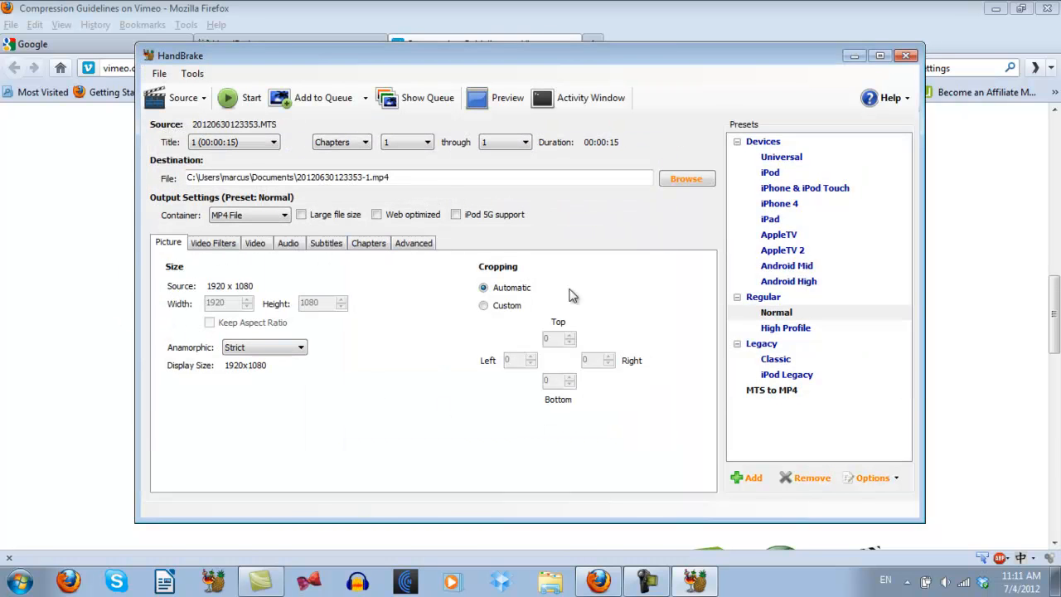
- Apply the "MTS to MP4" preset to the loaded video and check its audio, video and advanced encoding settings
left_click(760, 395)
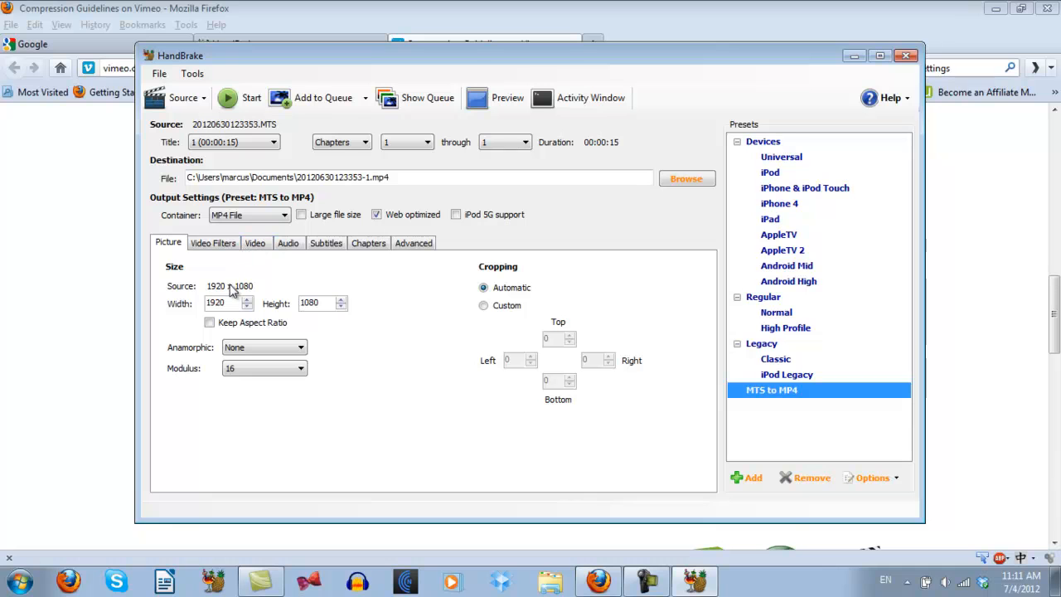
left_click(290, 248)
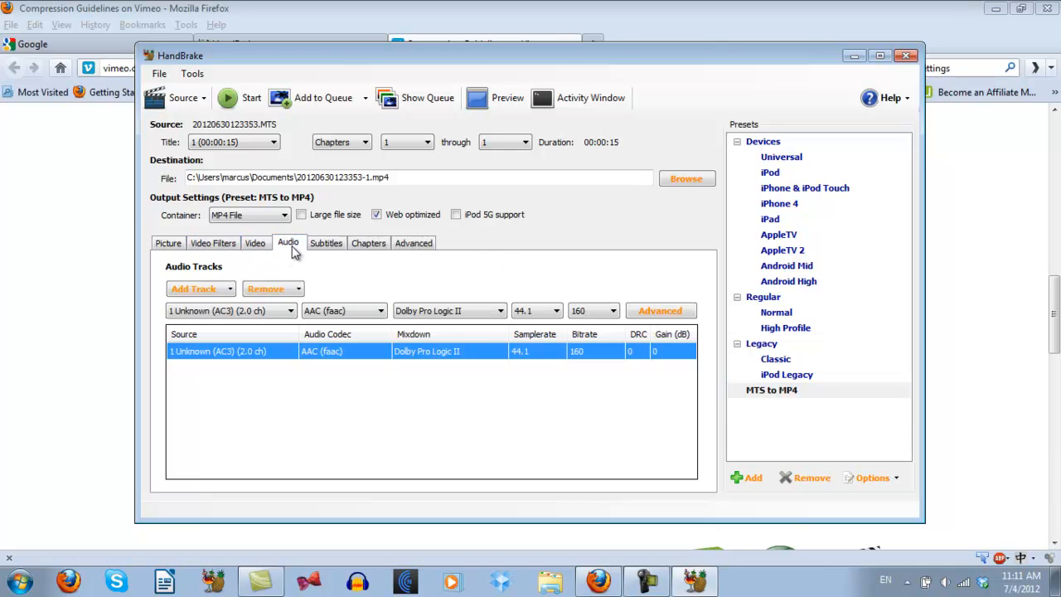
left_click(257, 245)
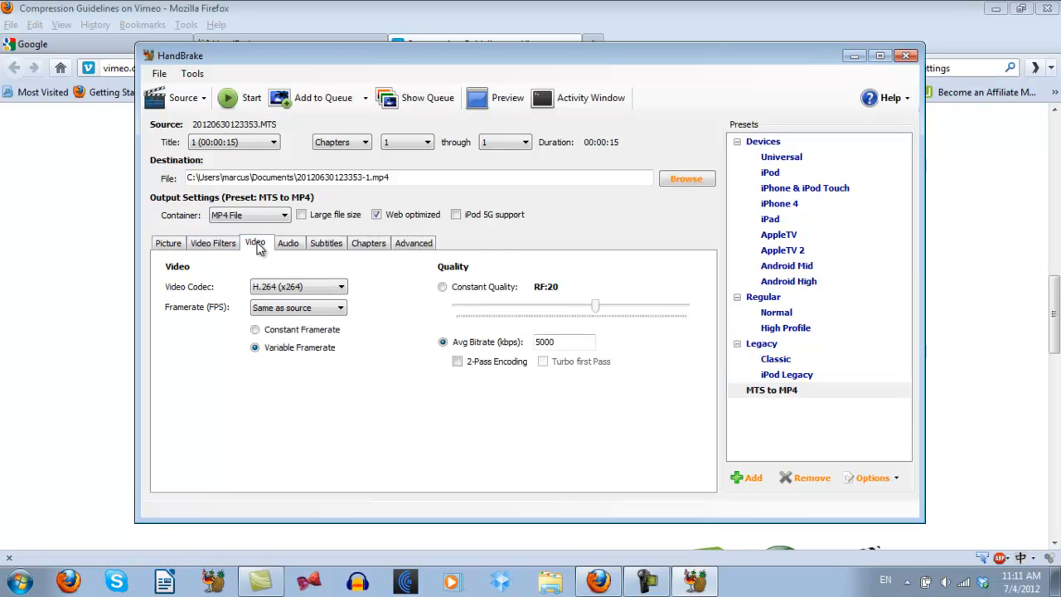
left_click(408, 249)
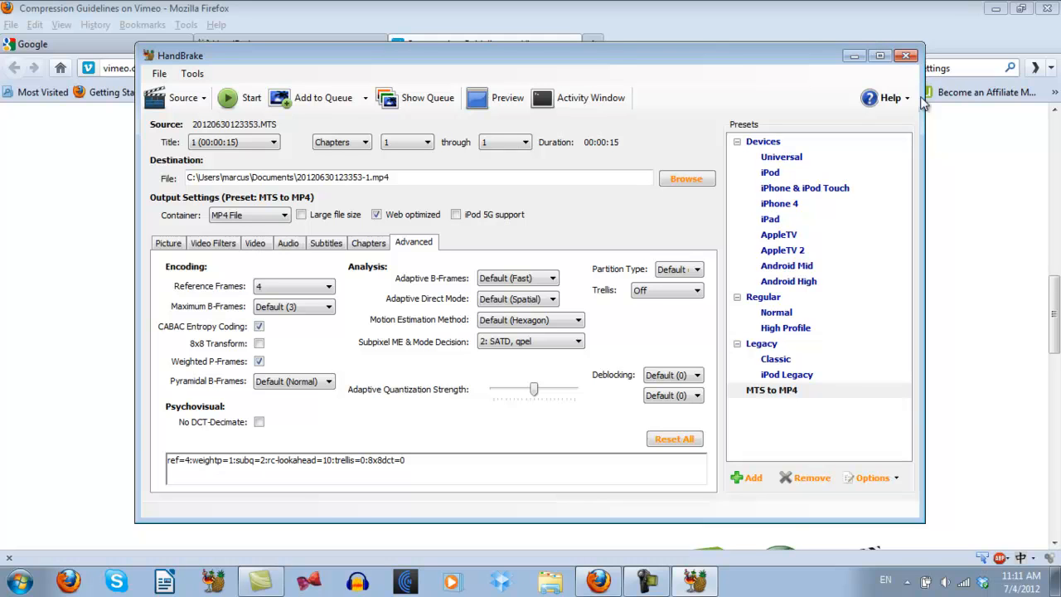
left_click(650, 582)
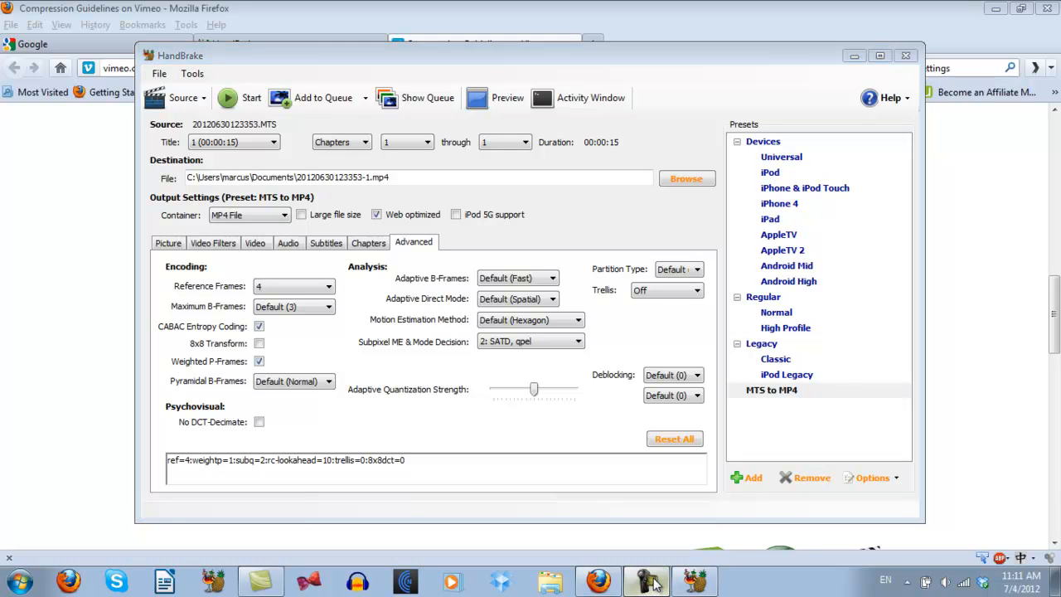